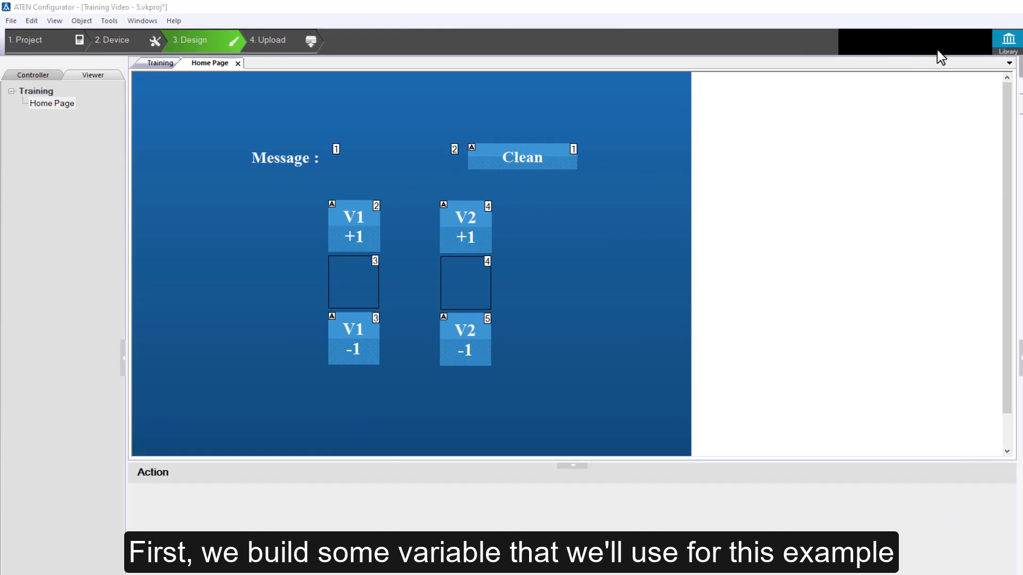
Review the library's flags and the settings of variables V1 and V2, and open the Test monitor event.
left_click(1008, 42)
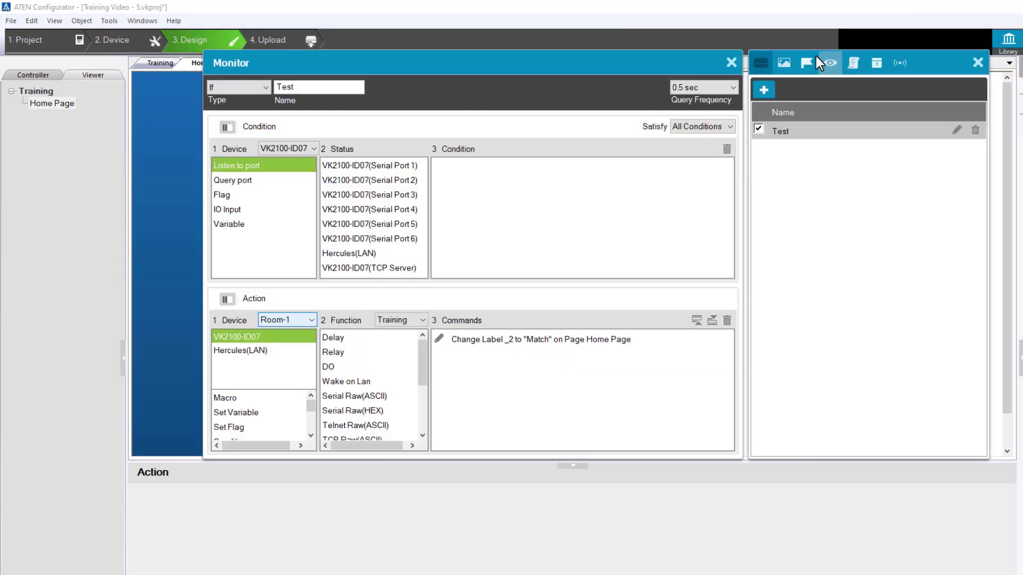
left_click(807, 64)
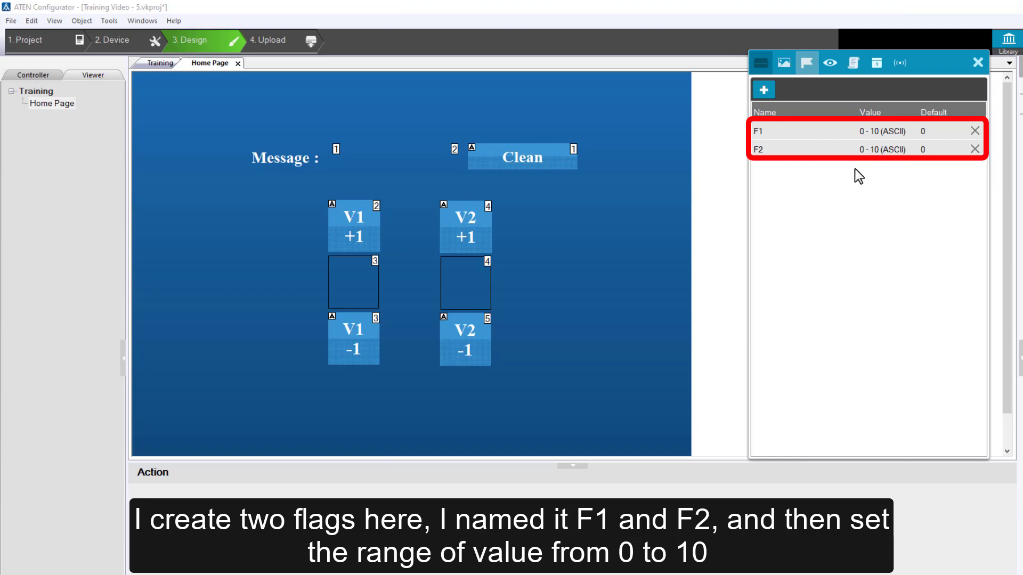
left_click(899, 64)
left_click(849, 124)
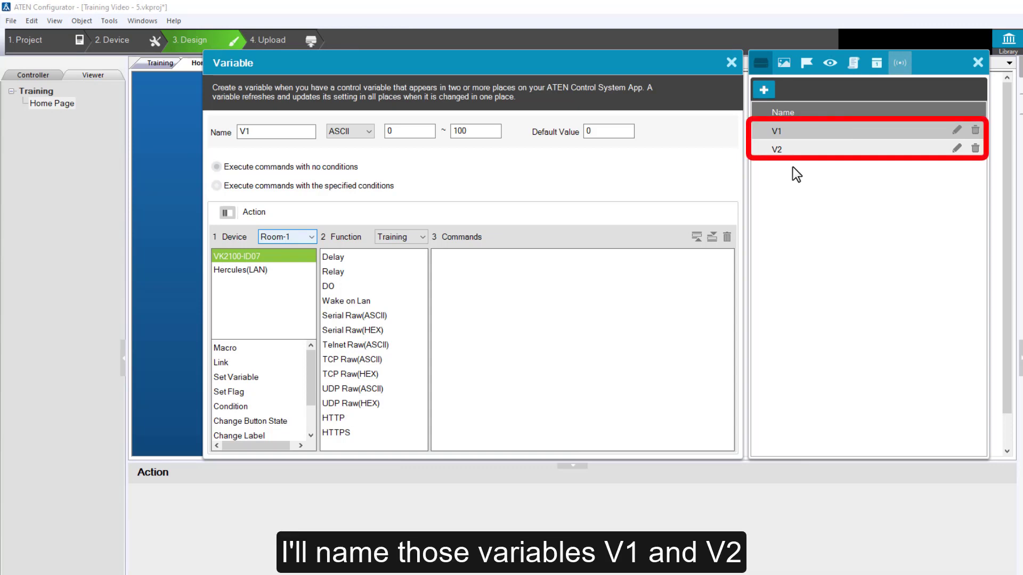
left_click(792, 149)
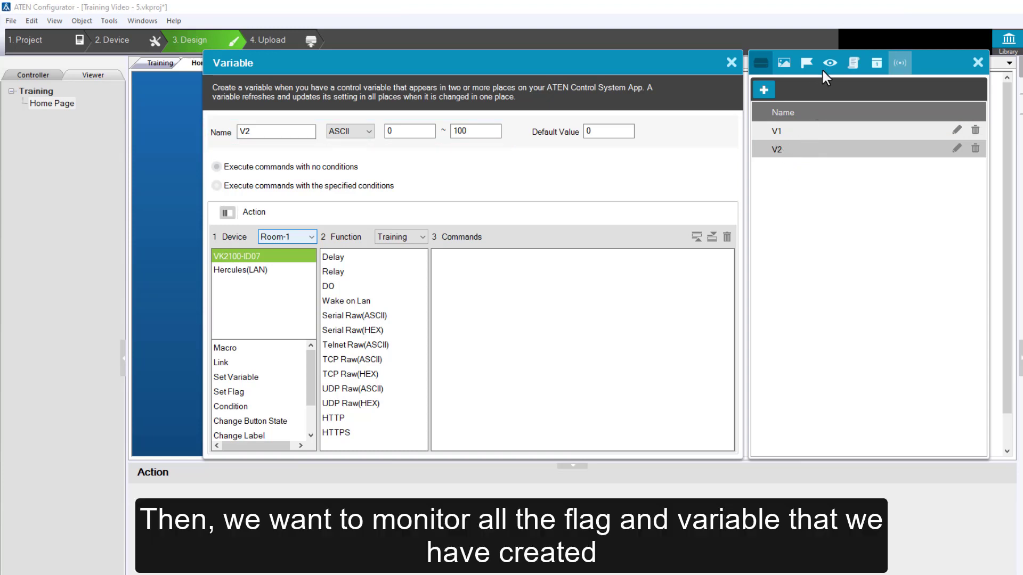
left_click(827, 62)
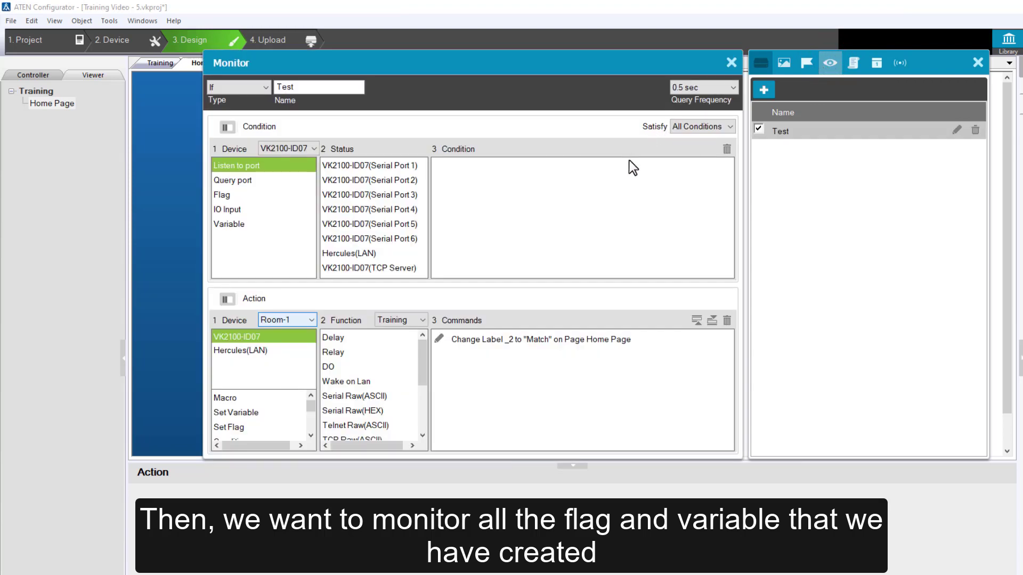
Try a condition of flag F1 greater than 5 in the Test monitor event, and delete it.
left_click(234, 196)
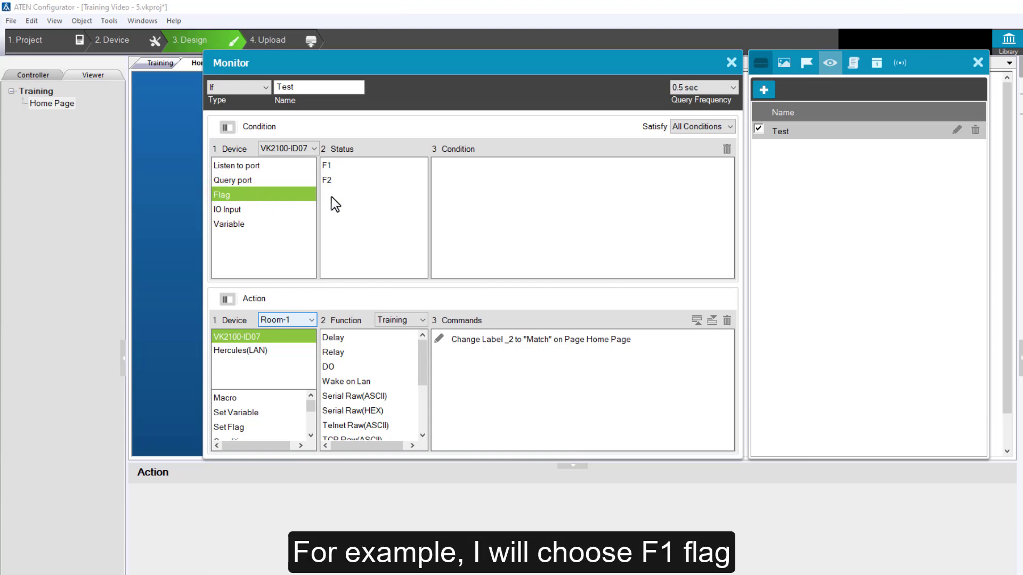
double_click(331, 165)
left_click(472, 166)
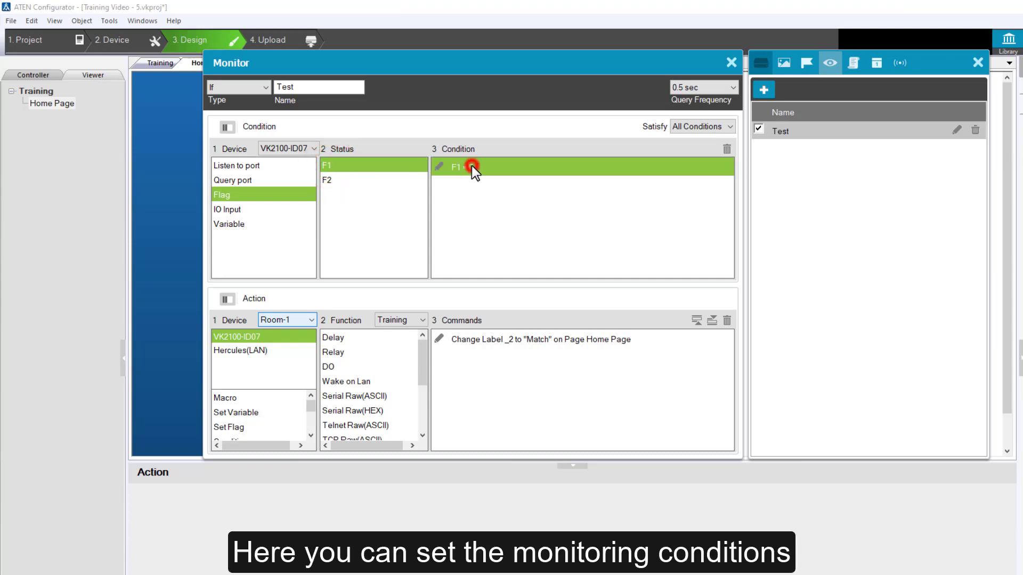
left_click(533, 166)
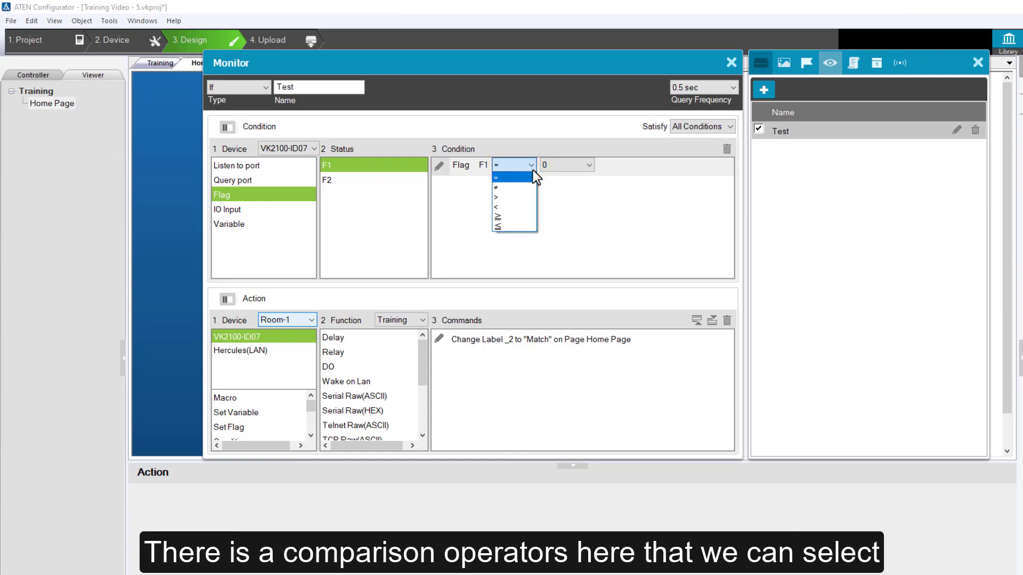
left_click(528, 198)
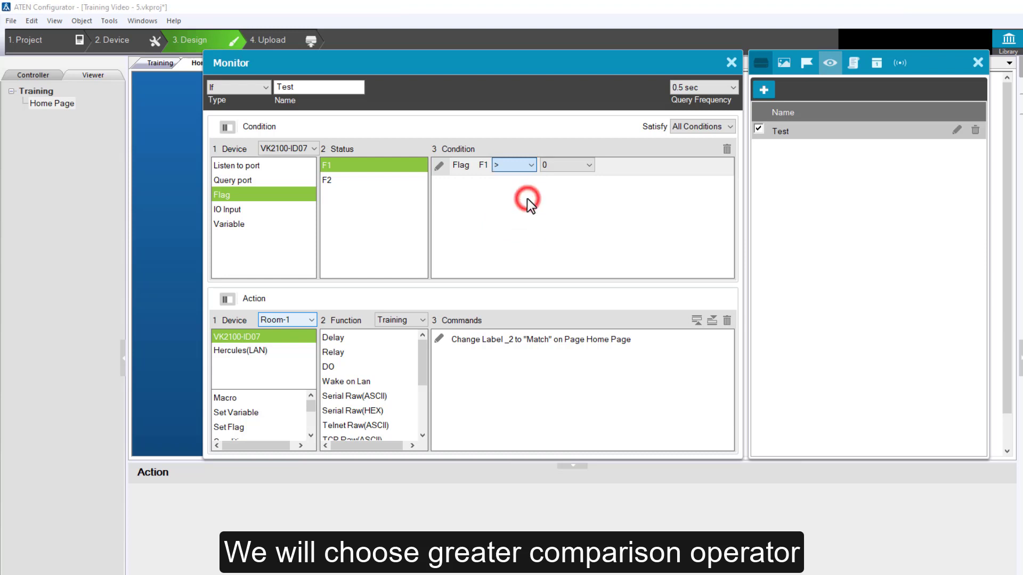
left_click(570, 166)
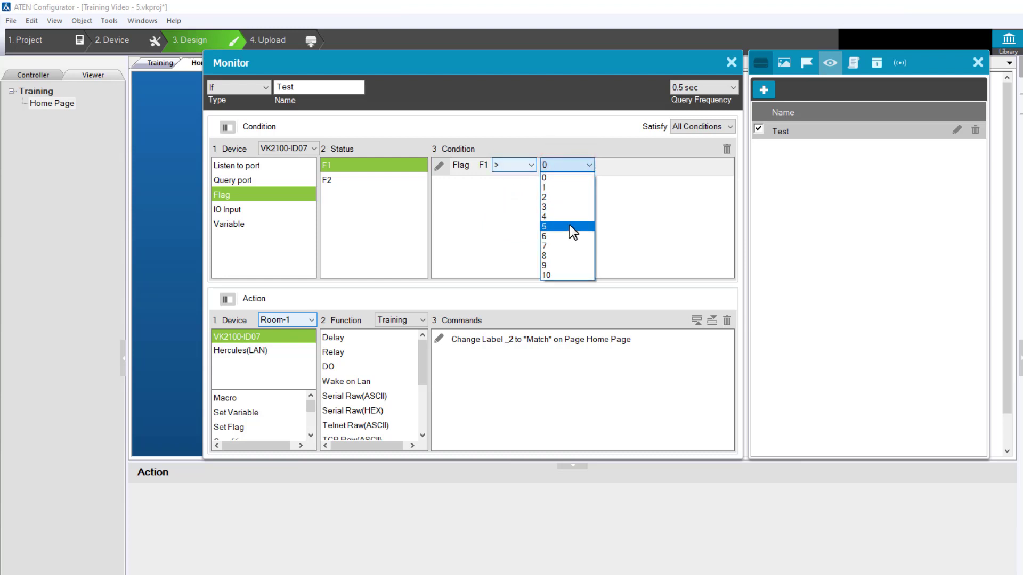
left_click(570, 226)
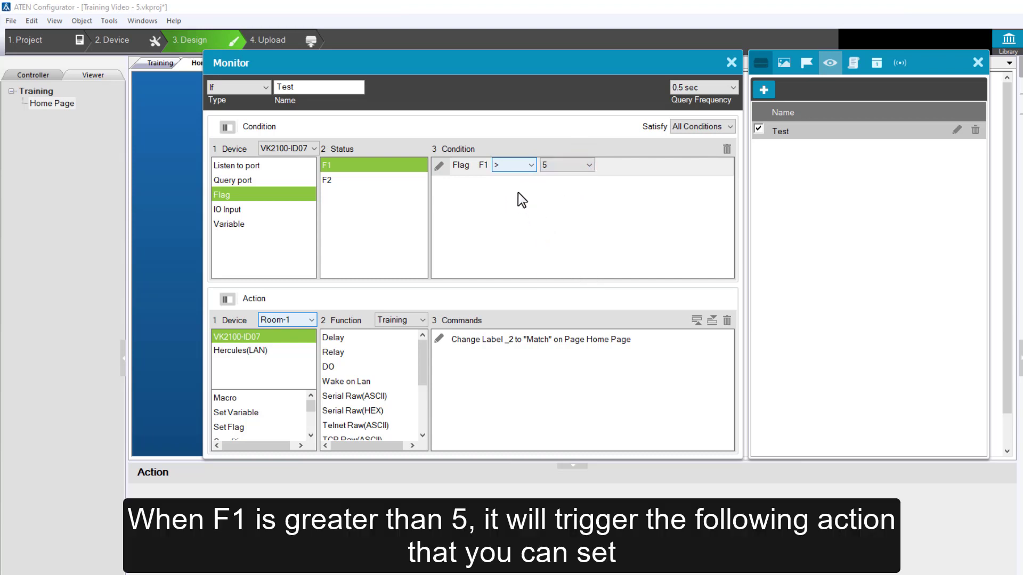
left_click(521, 200)
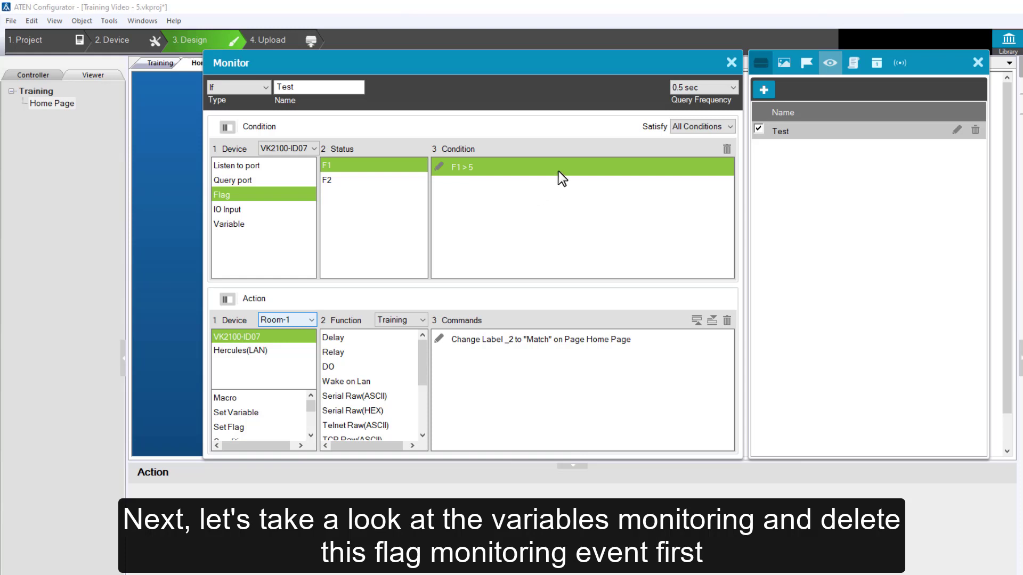
left_click(725, 149)
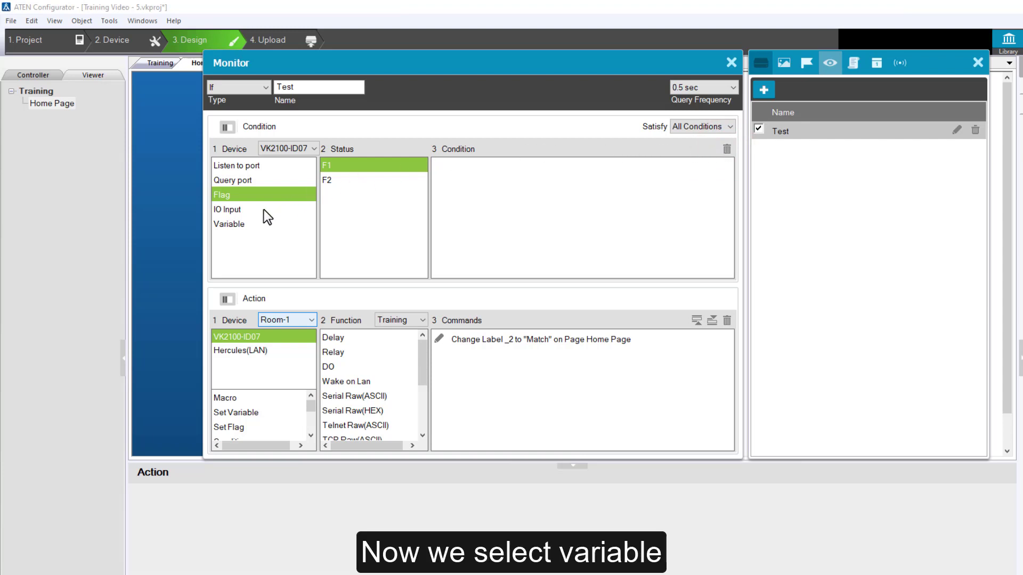
Add a condition to the Test monitor event requiring variable V1 to equal 8.
left_click(243, 226)
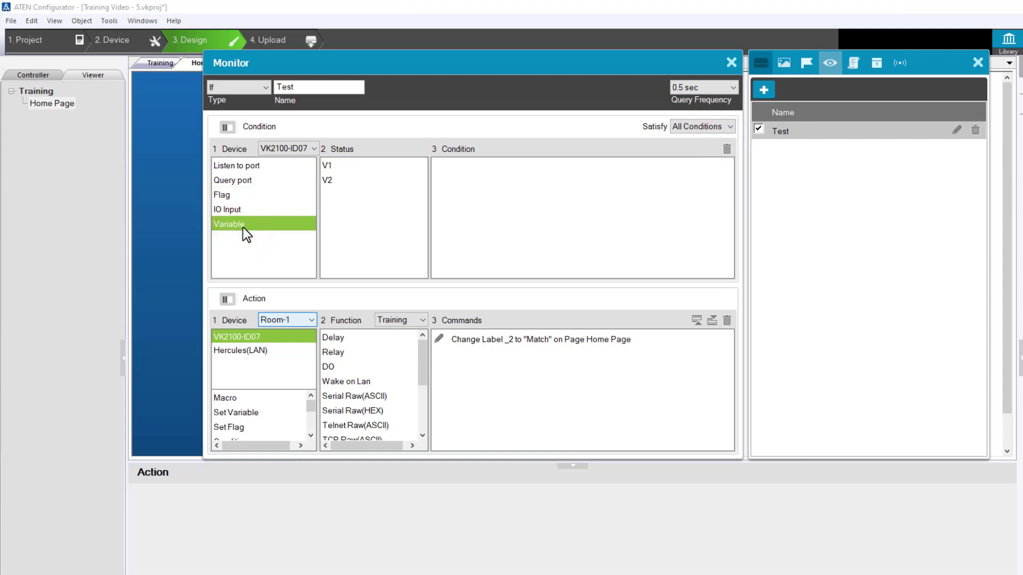
double_click(357, 169)
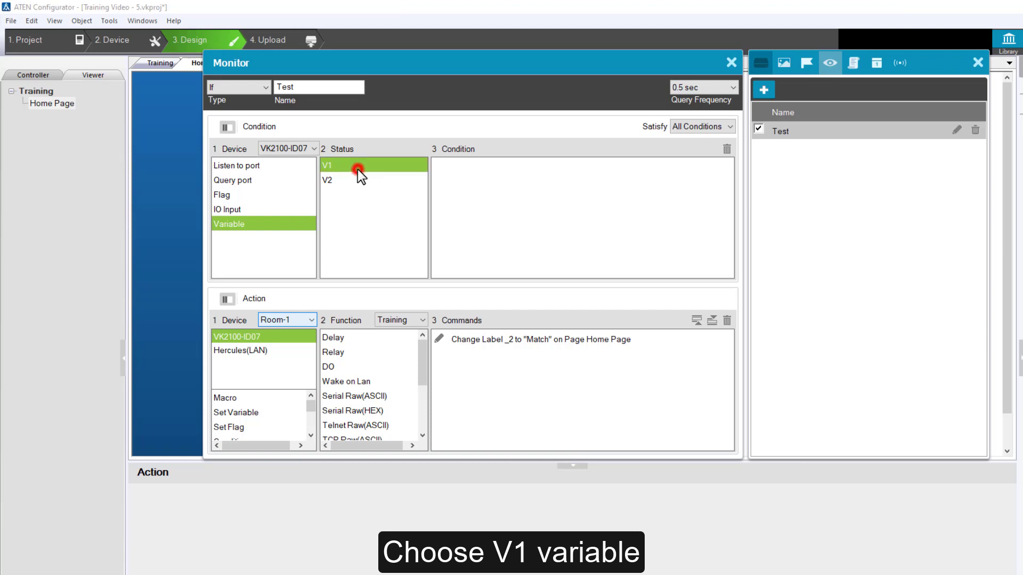
left_click(474, 170)
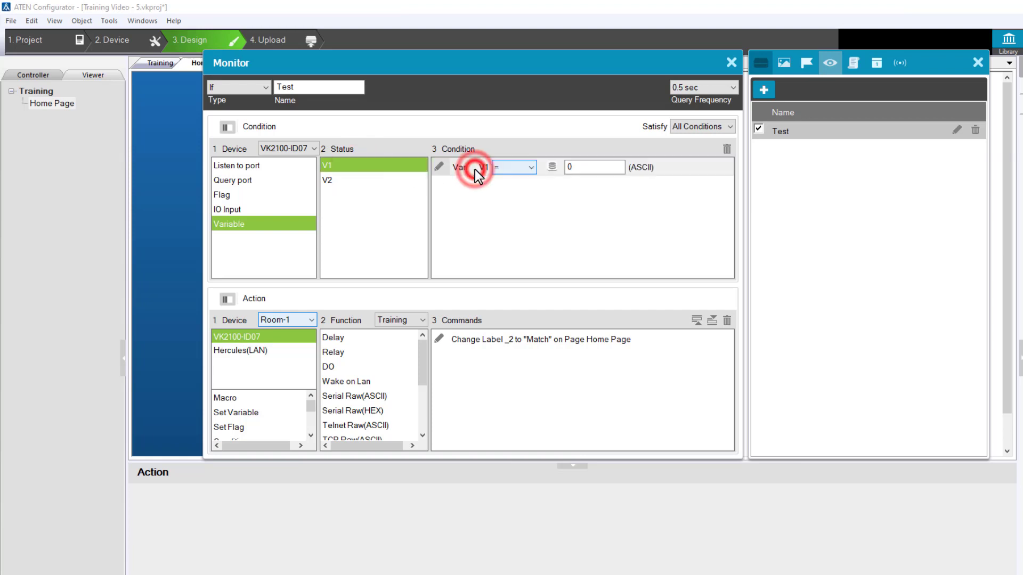
left_click(522, 169)
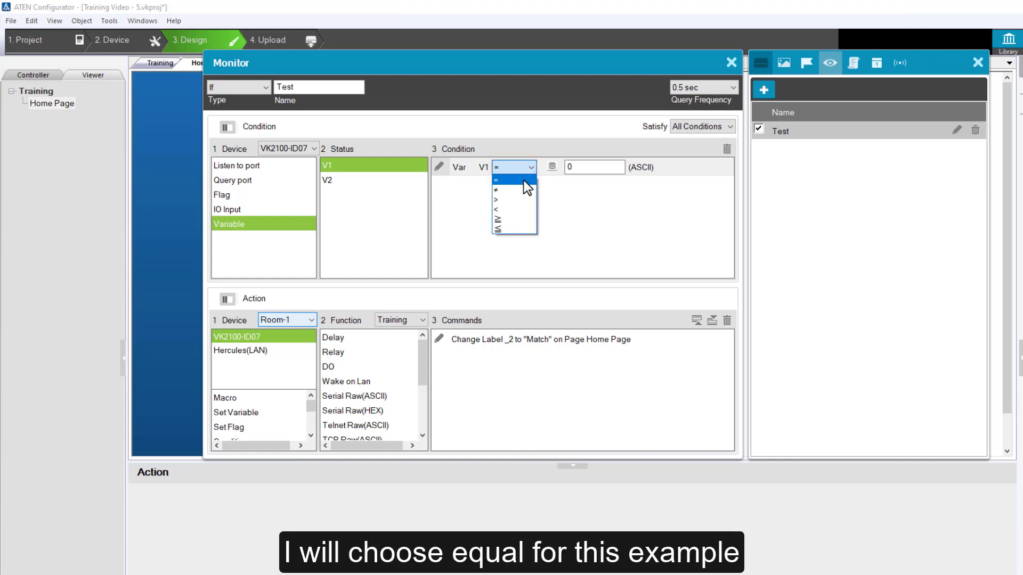
left_click(523, 181)
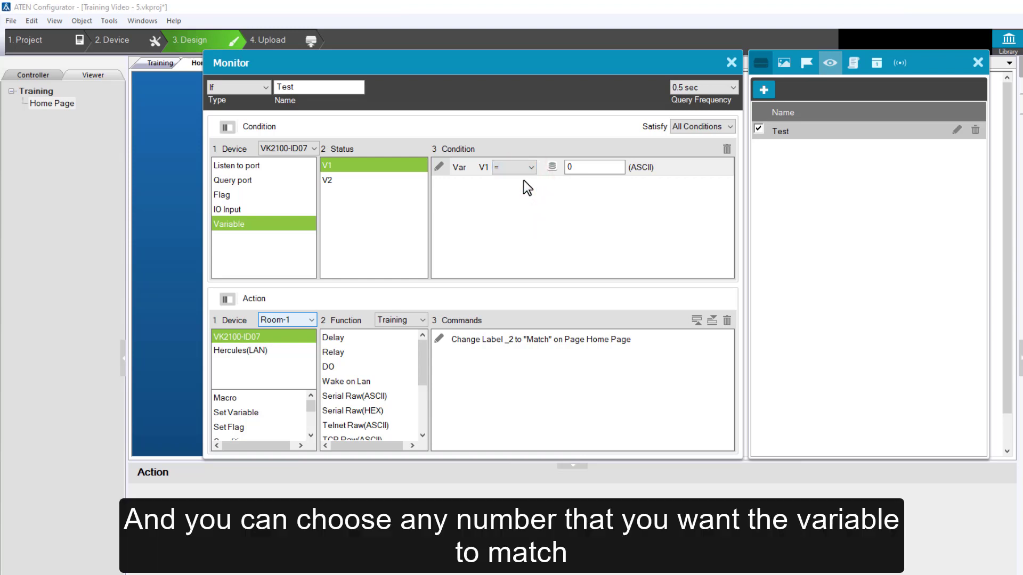
double_click(569, 168)
type("8")
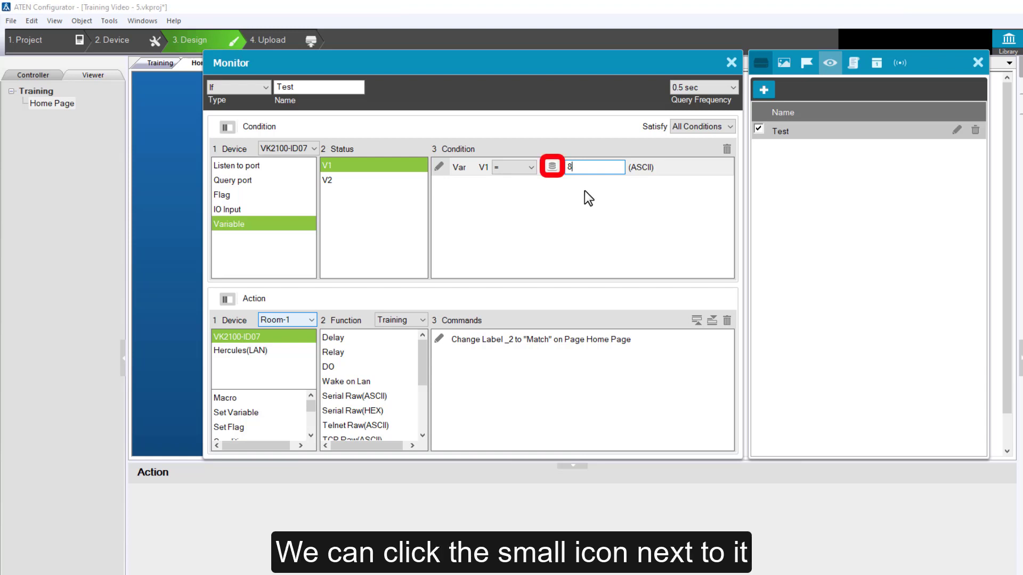
Switch the condition's comparison value from a fixed entry to a variable, so that V1 must equal V2.
left_click(552, 167)
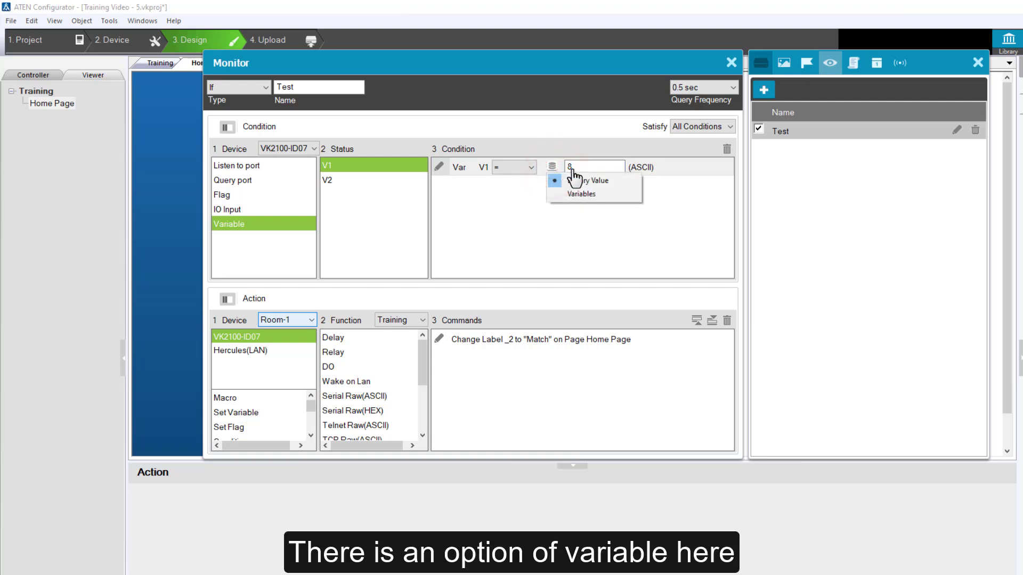
left_click(609, 194)
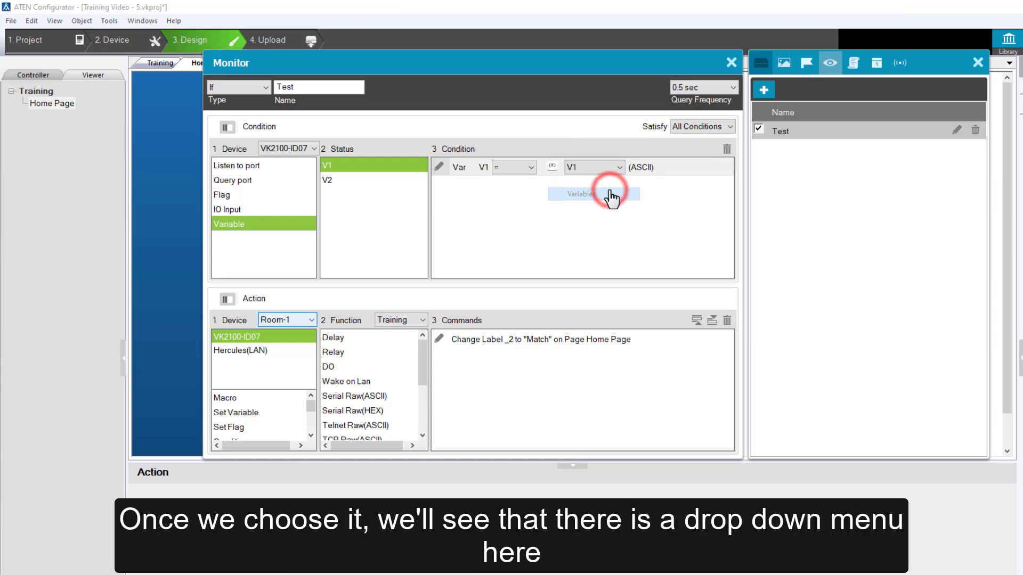
left_click(616, 169)
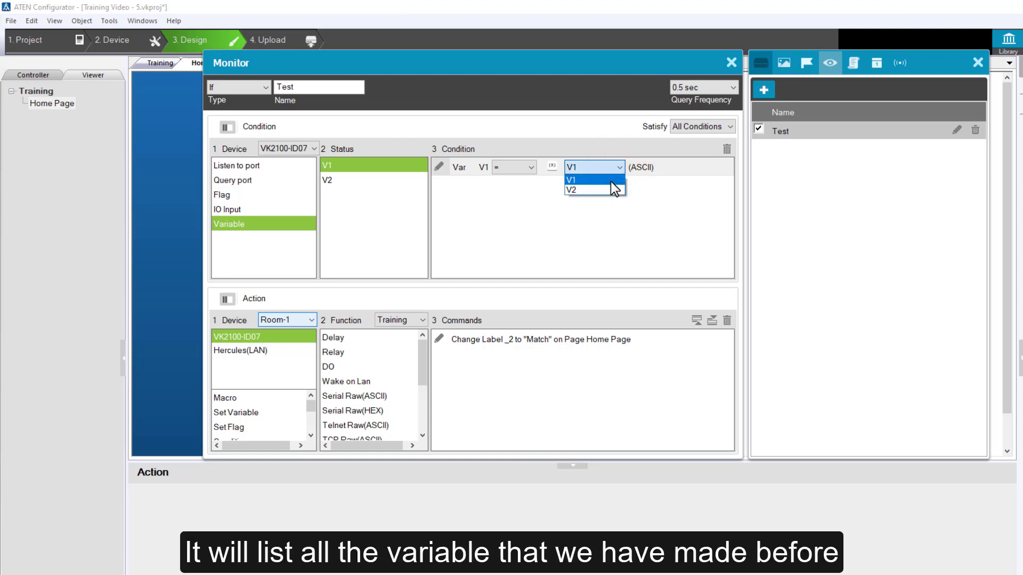
left_click(600, 189)
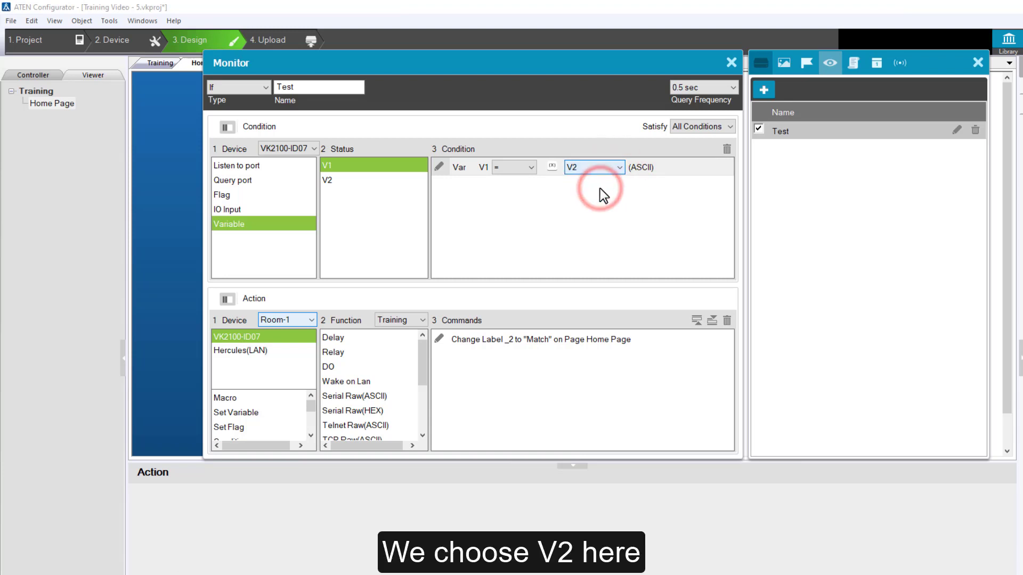
left_click(540, 185)
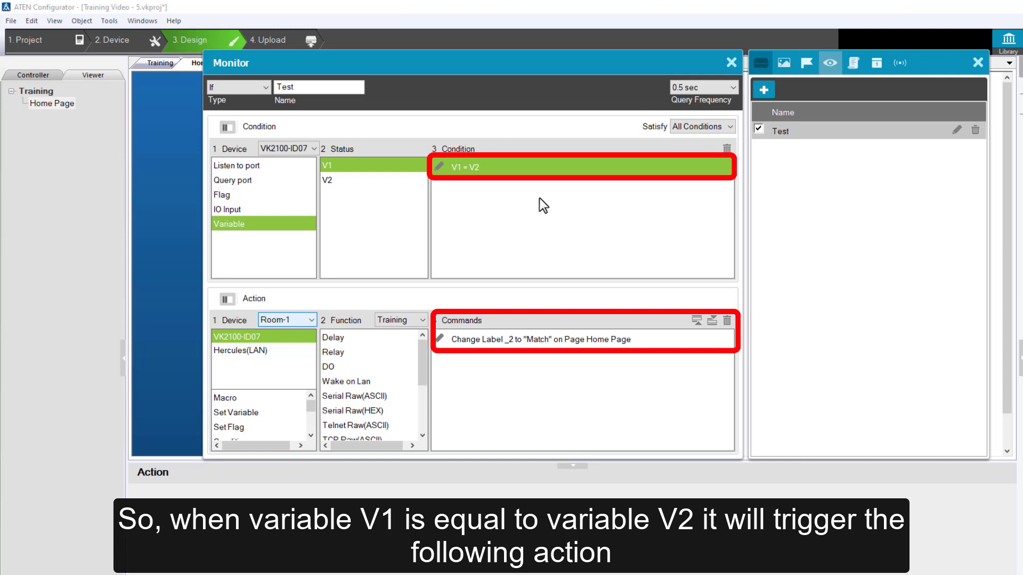
Examine the target label and replacement text of the Change Label command in the Test event's action.
left_click(530, 342)
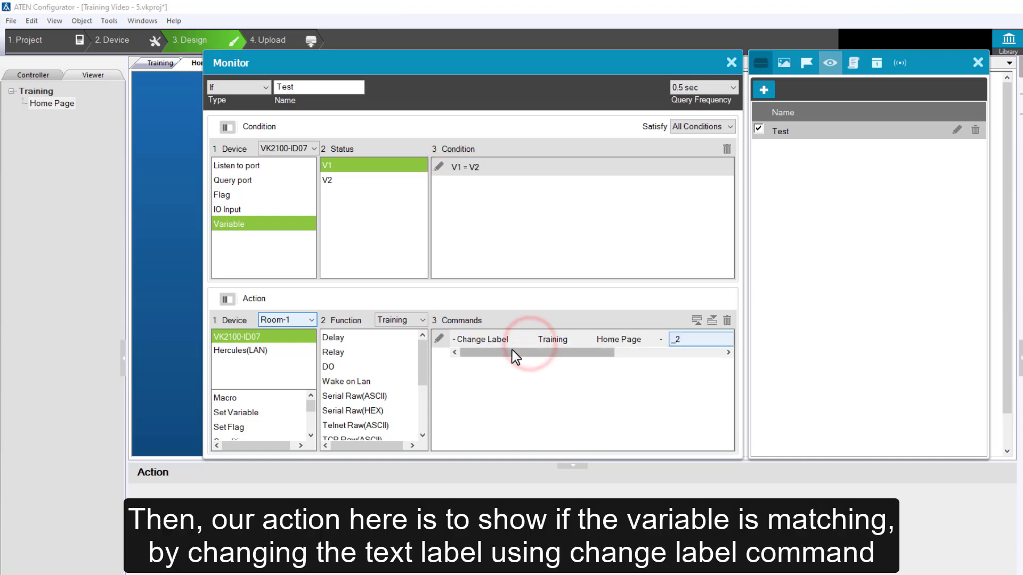
left_click_drag(512, 350, 606, 352)
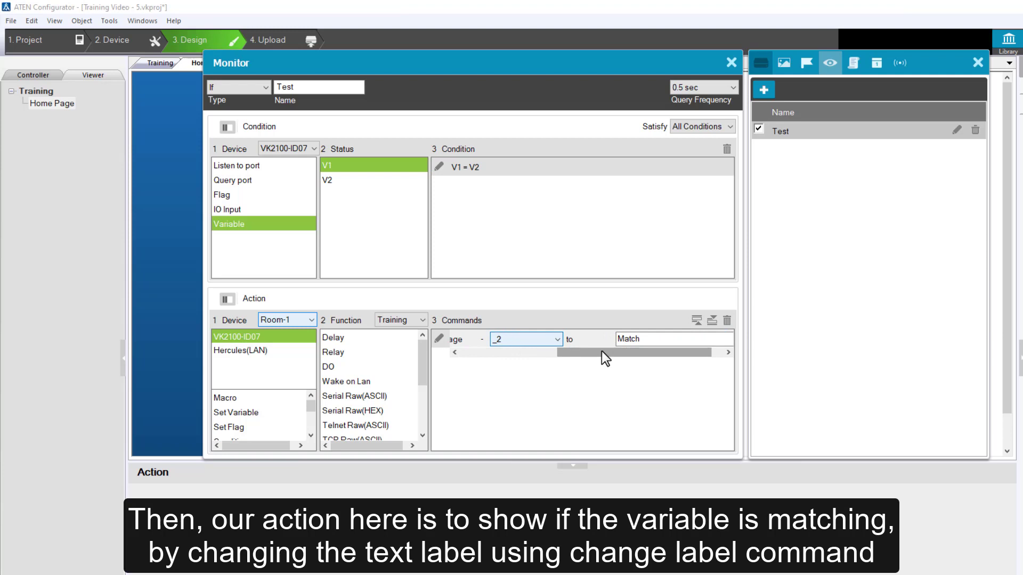
left_click(590, 369)
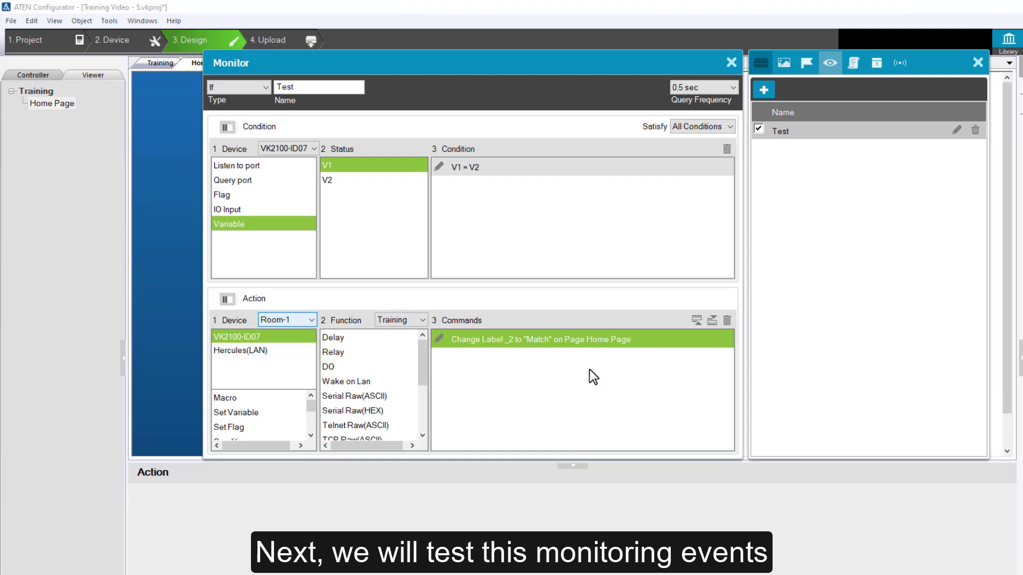
Close the monitor event and inspect the V1 and V2 value boxes and their +1 and -1 button commands on the Home Page.
left_click(731, 63)
left_click(417, 226)
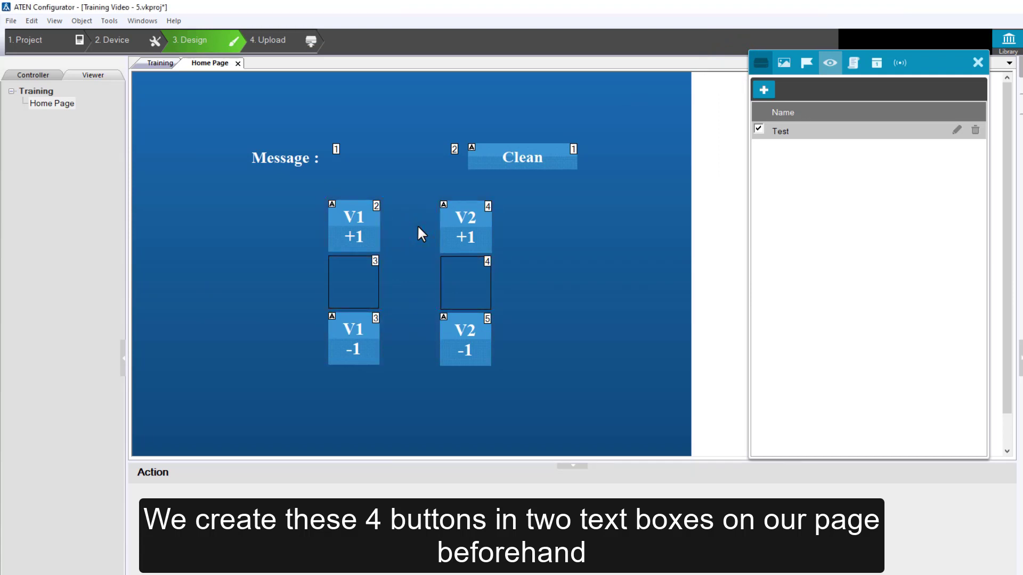
left_click(367, 290)
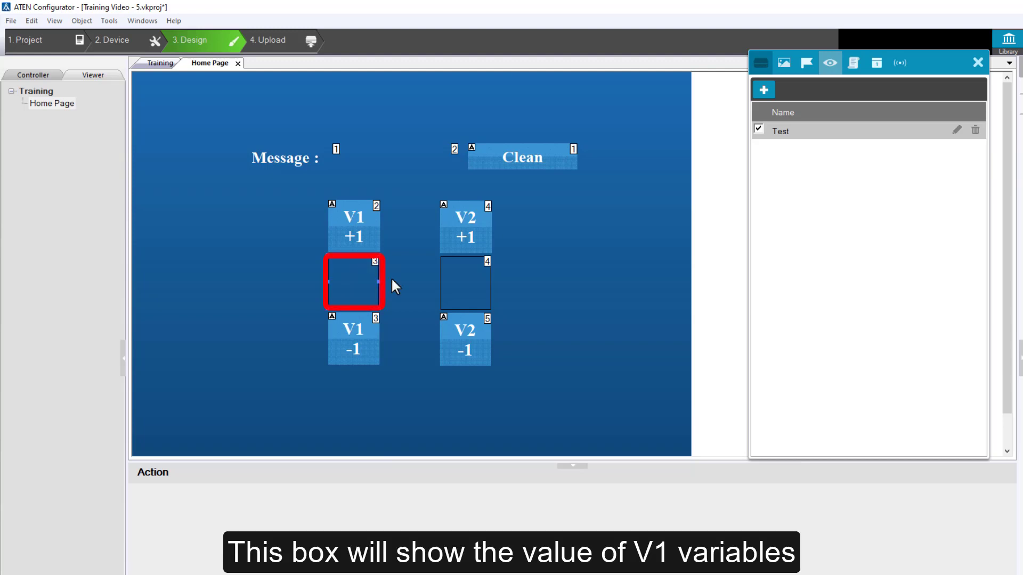
left_click(483, 282)
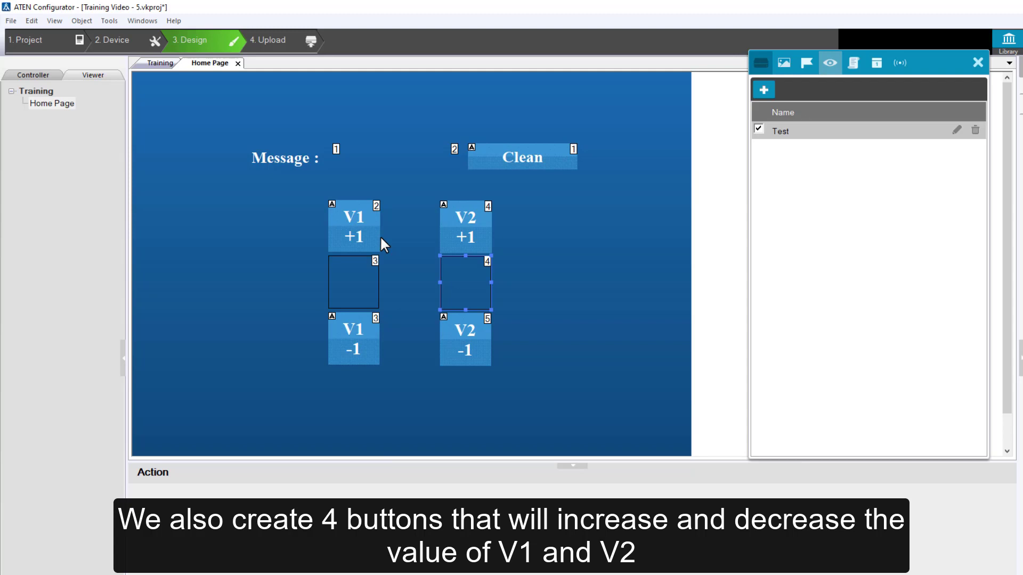
left_click(373, 236)
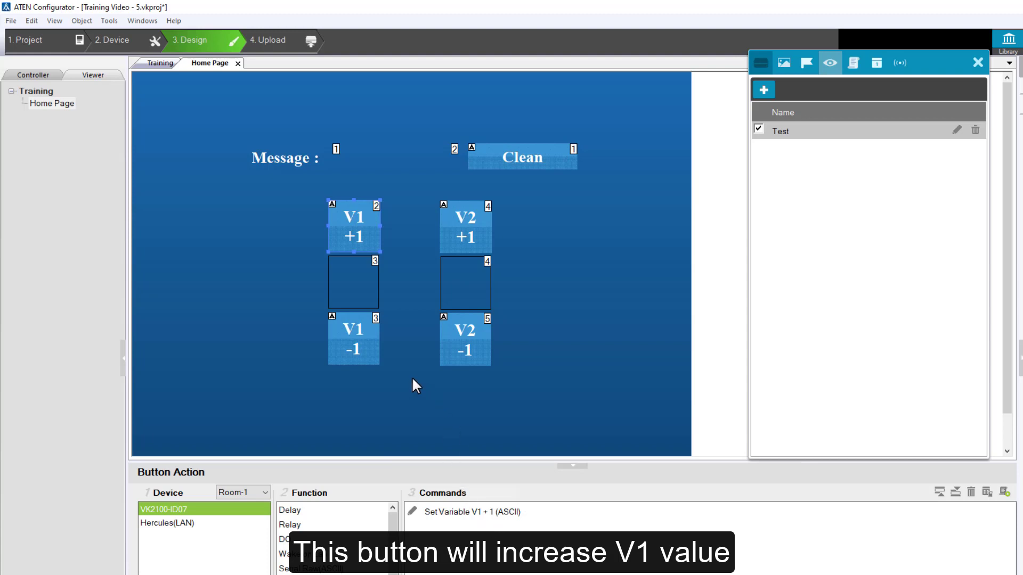
left_click(368, 352)
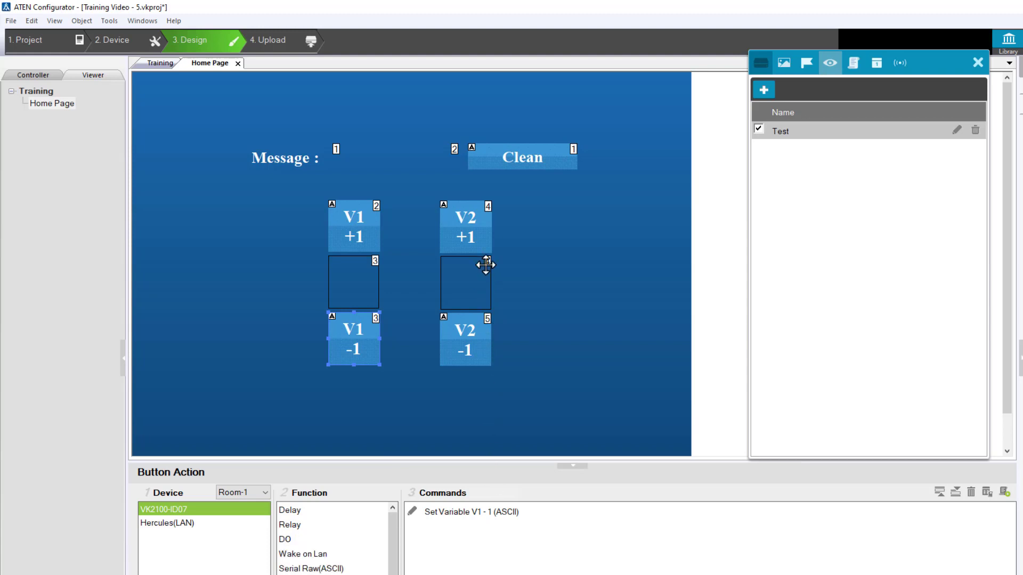
left_click(485, 235)
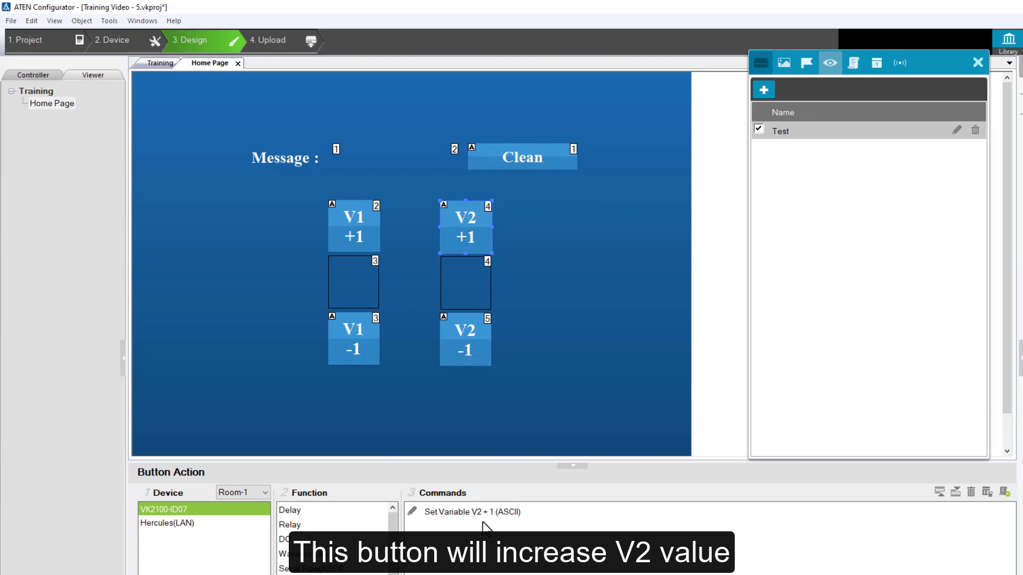
left_click(474, 346)
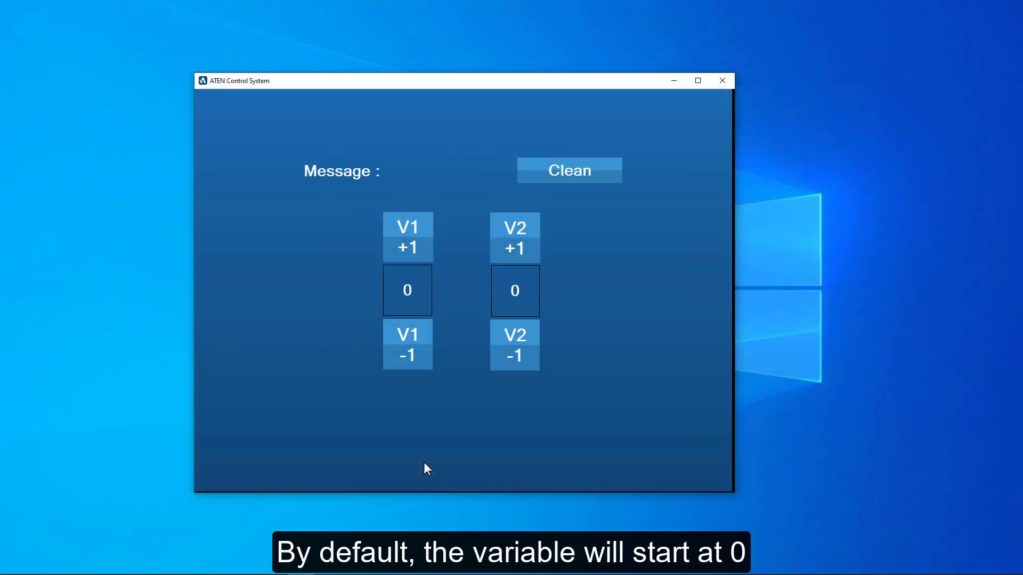
Test the monitor event by increasing V2 to 2 first and then raising V1 to 2.
left_click(524, 247)
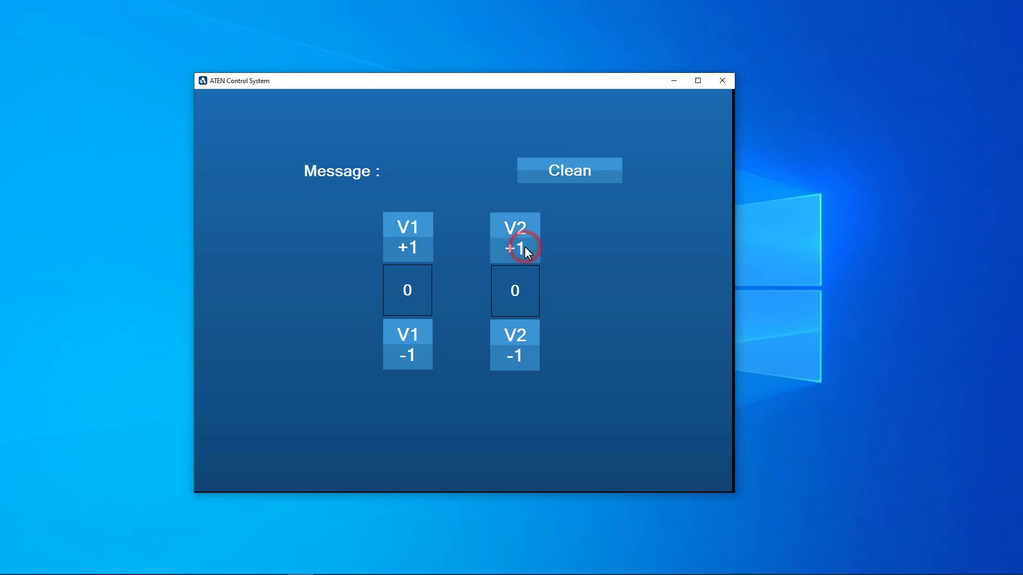
left_click(524, 246)
left_click(422, 248)
left_click(422, 248)
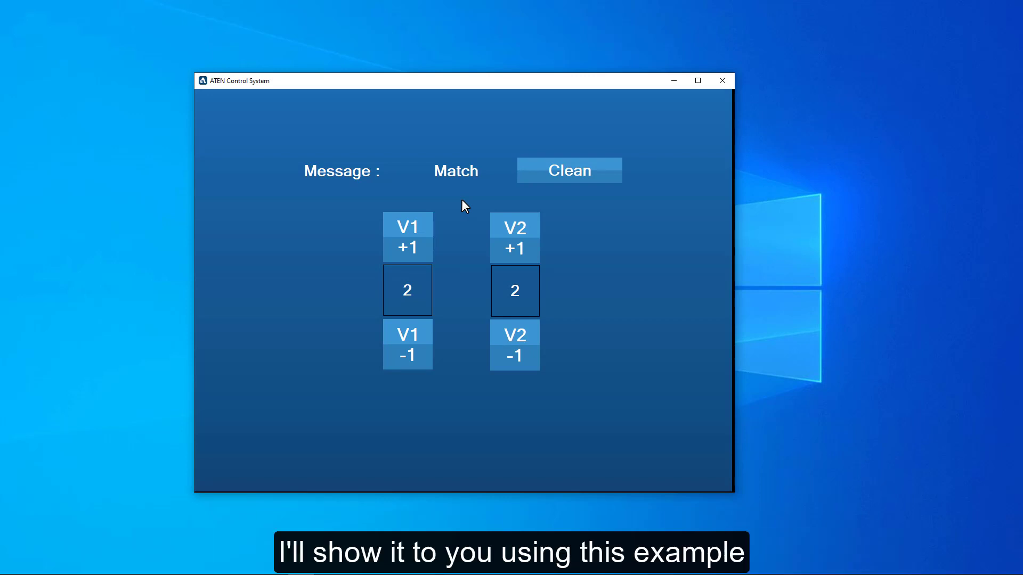
Clear the message label, then increase V1 to 3 before raising V2 to 3.
left_click(556, 176)
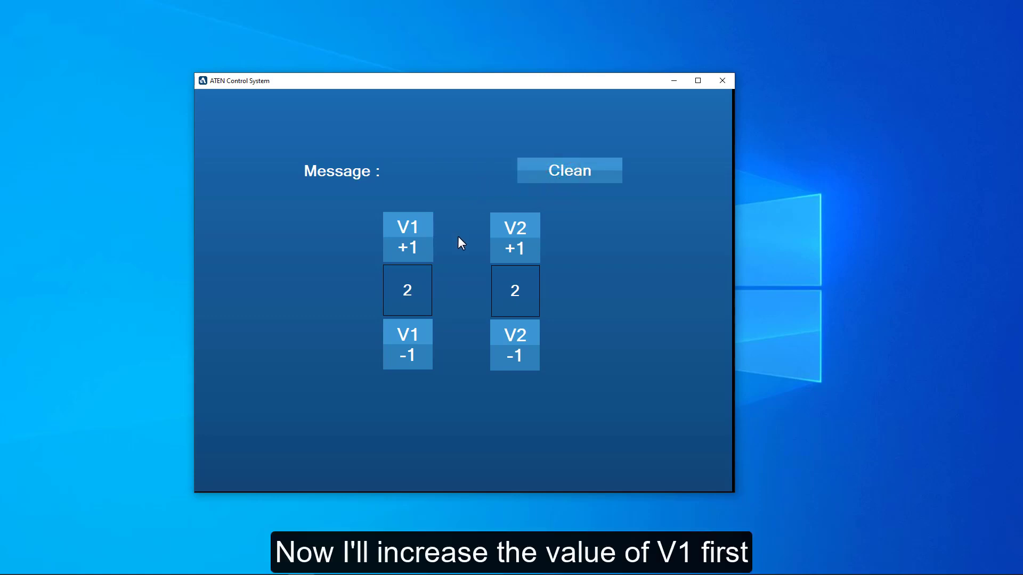
left_click(418, 238)
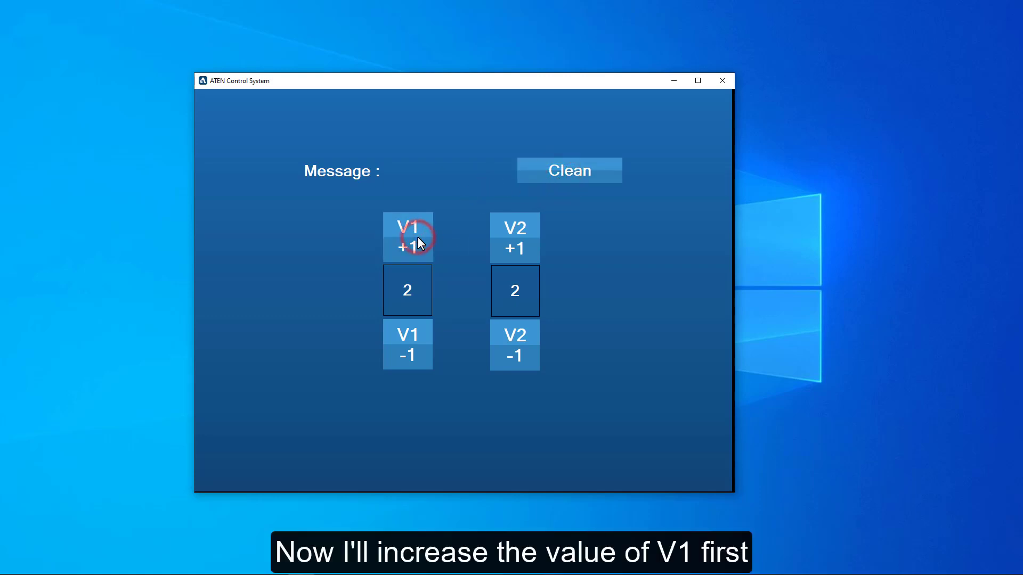
left_click(503, 237)
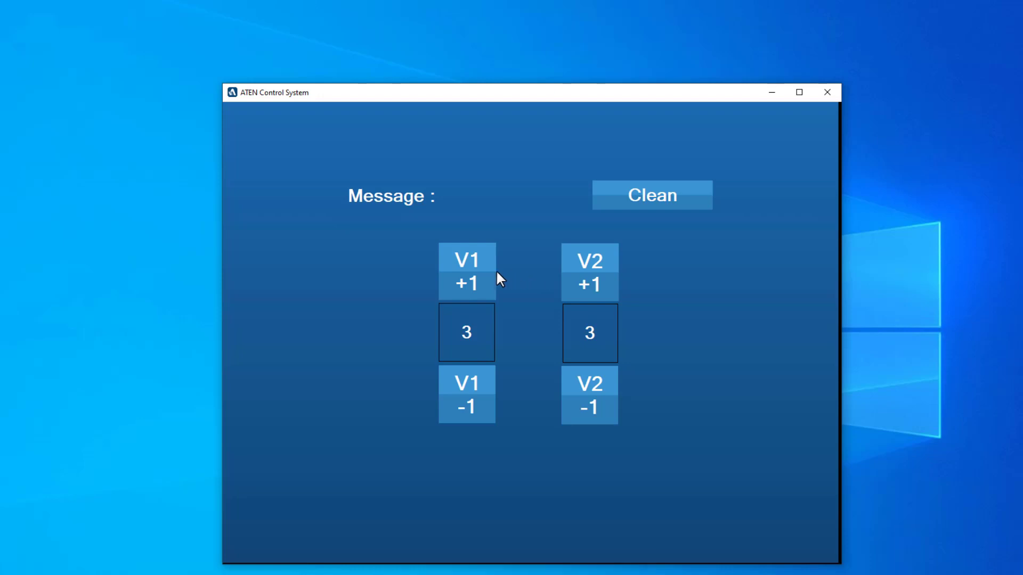
Increase V1 to 4 and V2 to 5, then raise V1 to 5 so that it changes last.
left_click(478, 272)
left_click(583, 273)
left_click(598, 273)
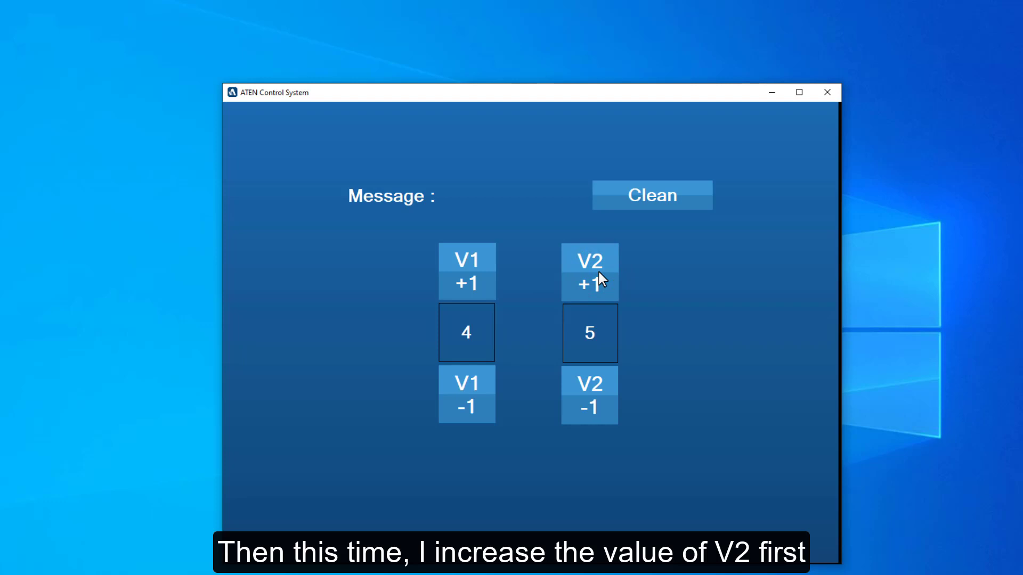
left_click(478, 272)
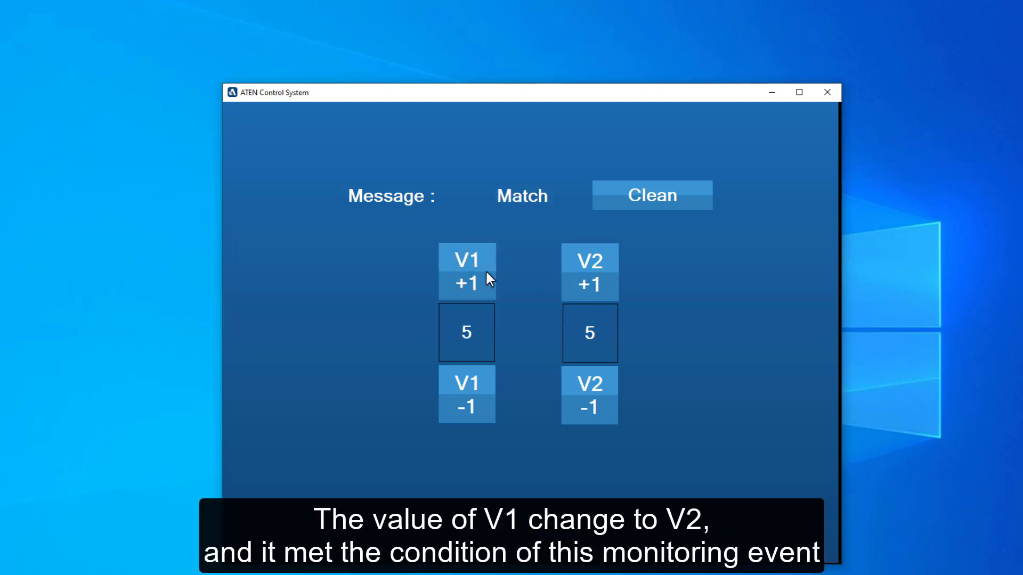